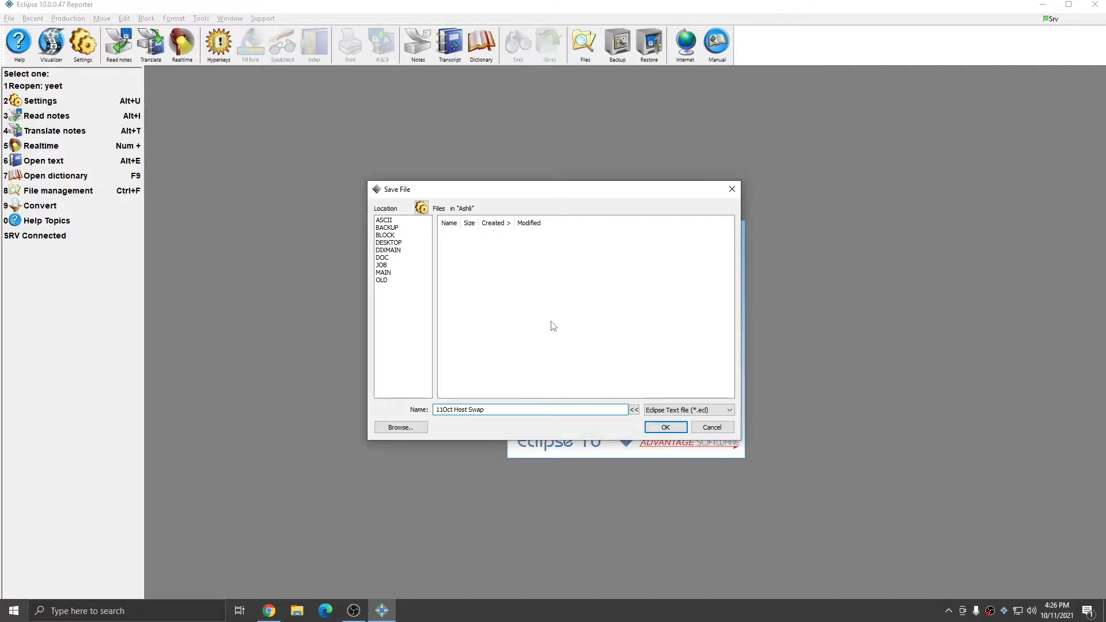
Step: Save the new realtime file as '11Oct Host Swap' in Eclipse Text (*.ecl) format
left_click(657, 427)
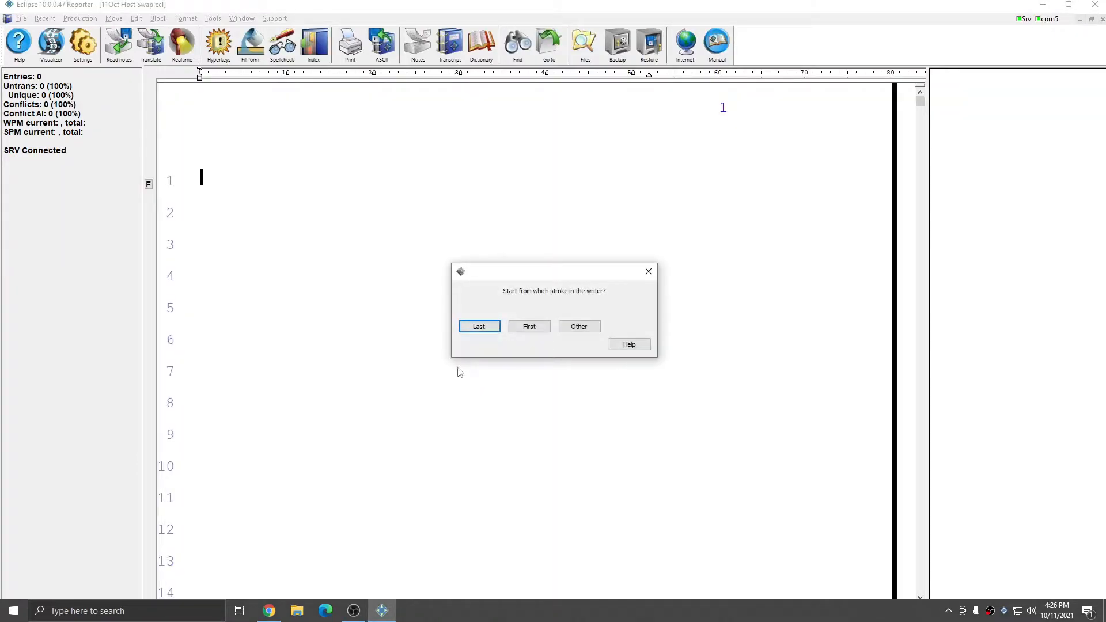
Step: Start from the last stroke and keep the session on Internet only, with LAN hosting unchecked
left_click(478, 328)
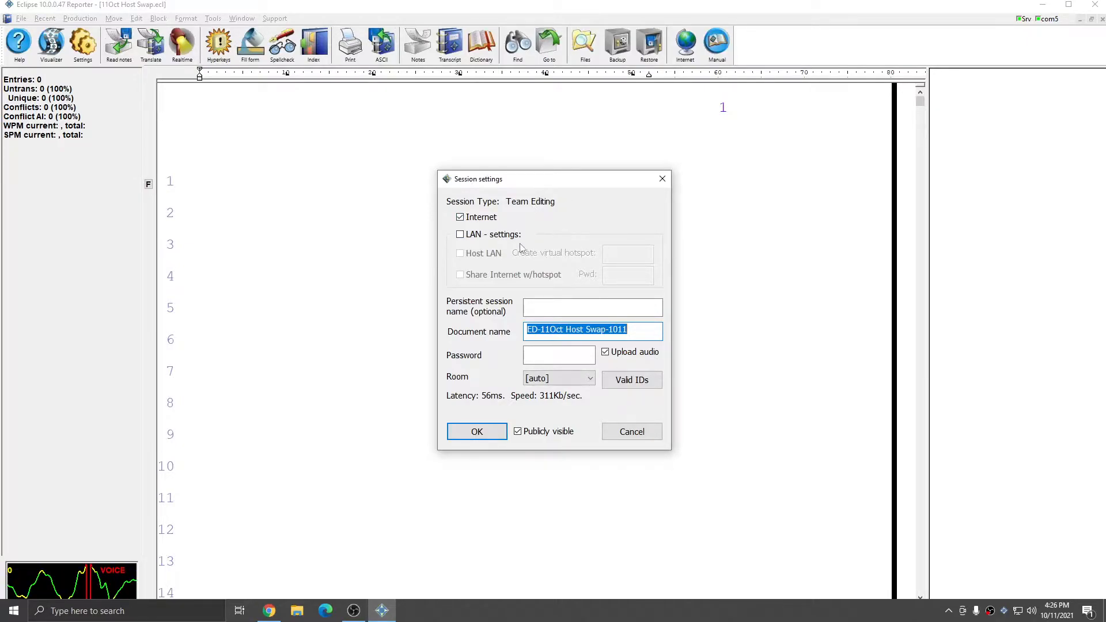
left_click(492, 234)
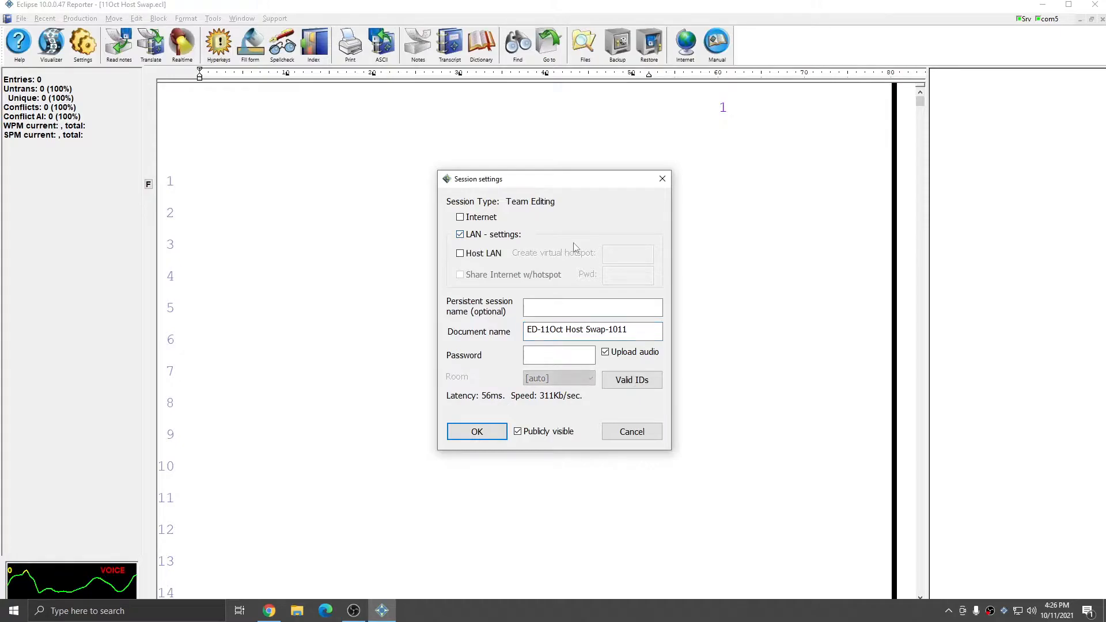
left_click(460, 253)
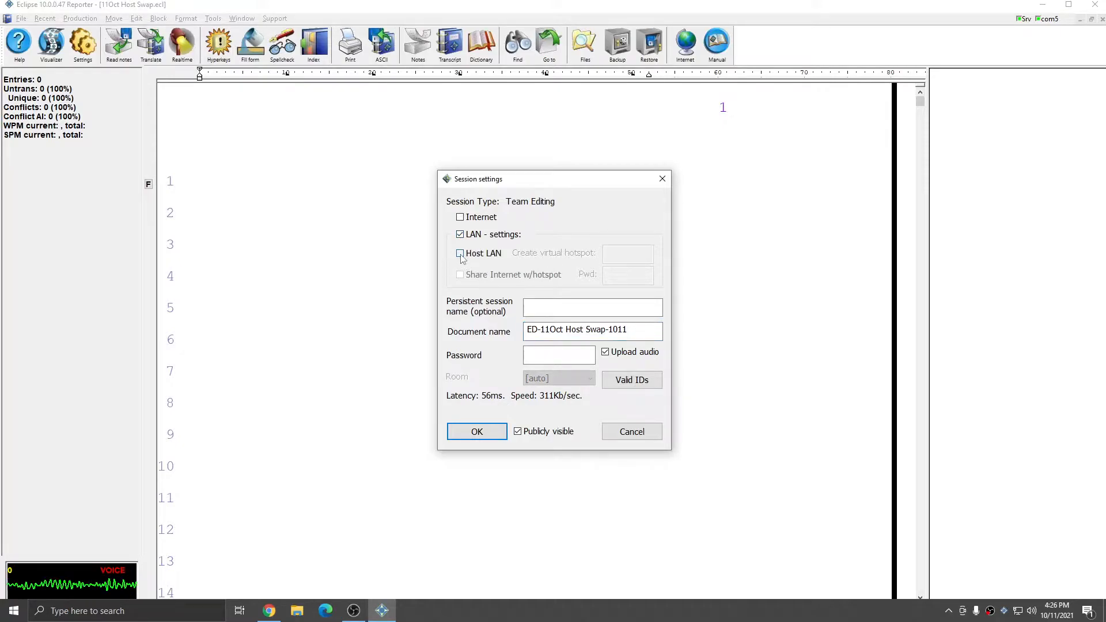
left_click(627, 255)
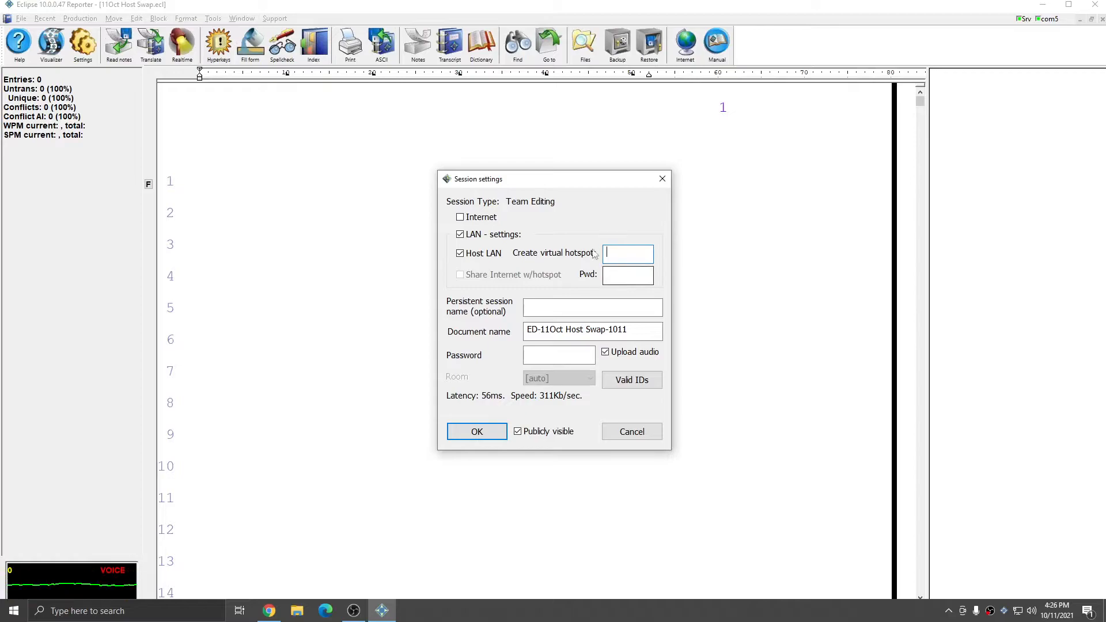
left_click(460, 254)
left_click(460, 217)
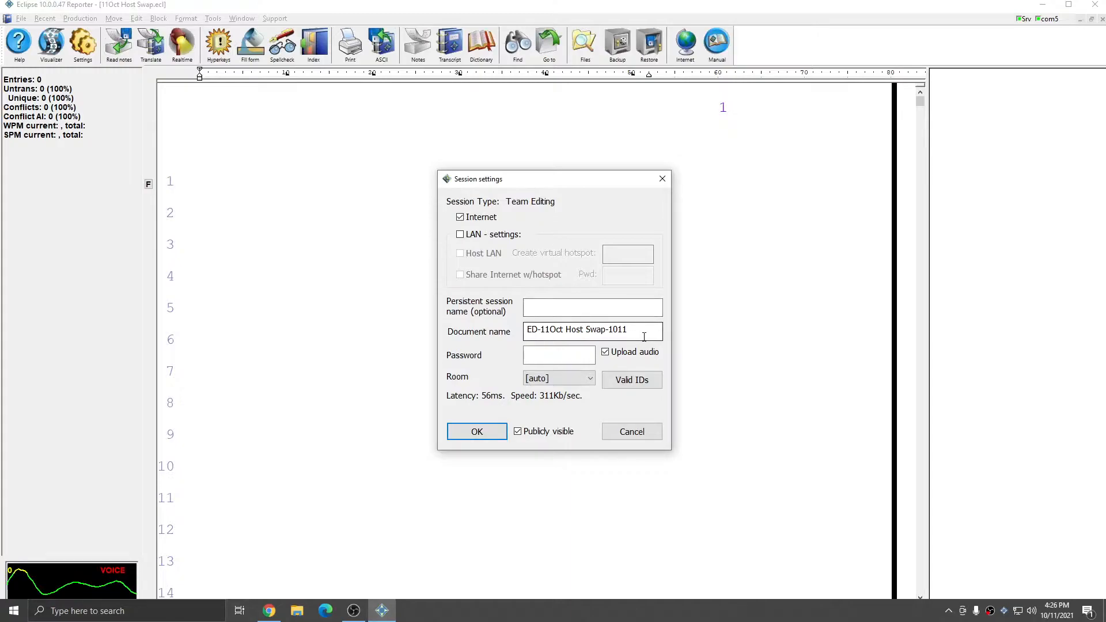
Step: Enter the session password and open team editing session ED-11Oct Host Swap-1011
left_click_drag(644, 337, 444, 342)
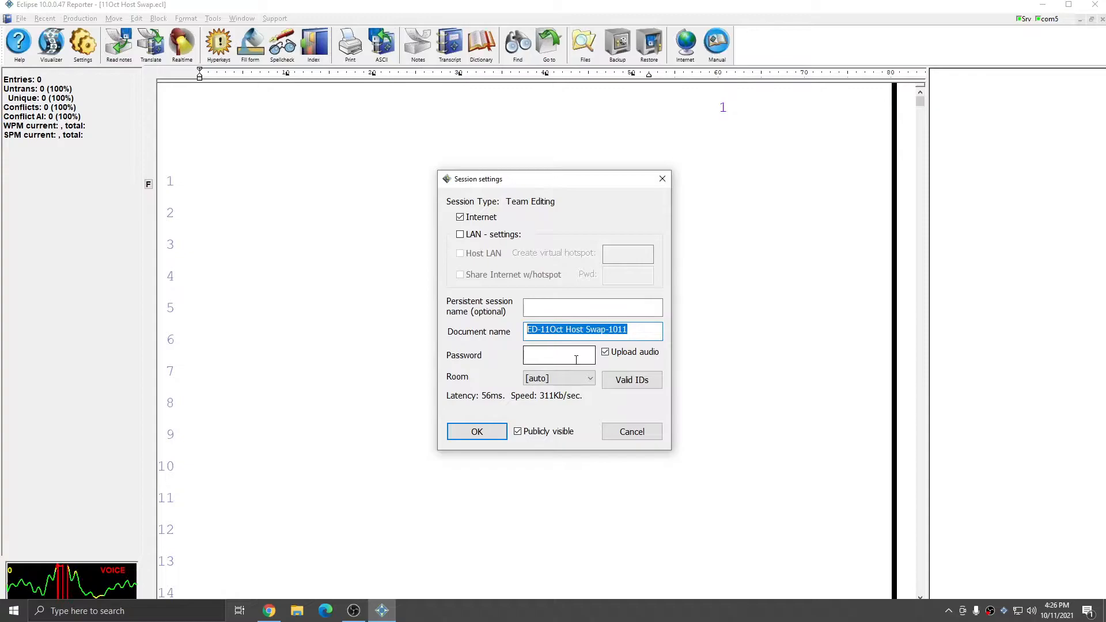
left_click(644, 332)
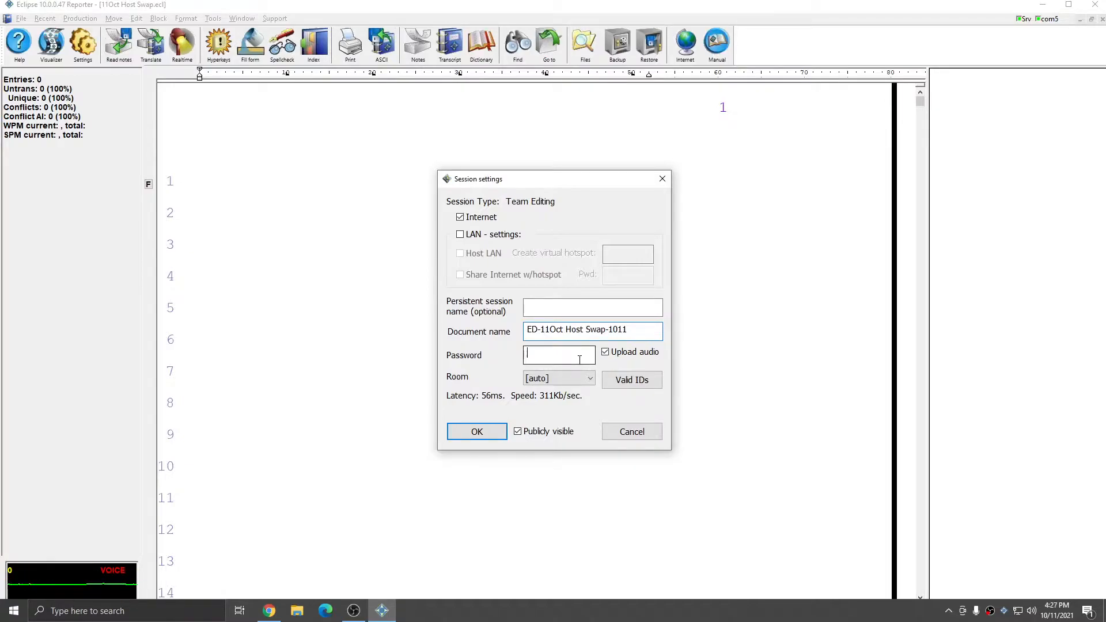
type("123")
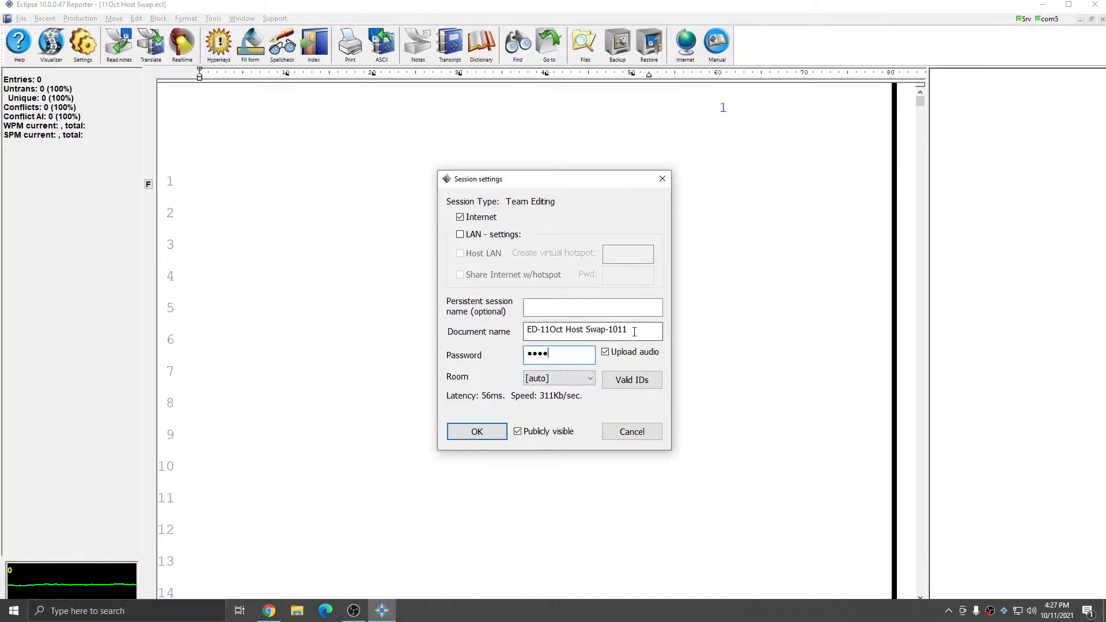
left_click_drag(639, 333, 510, 350)
left_click(575, 357)
double_click(575, 358)
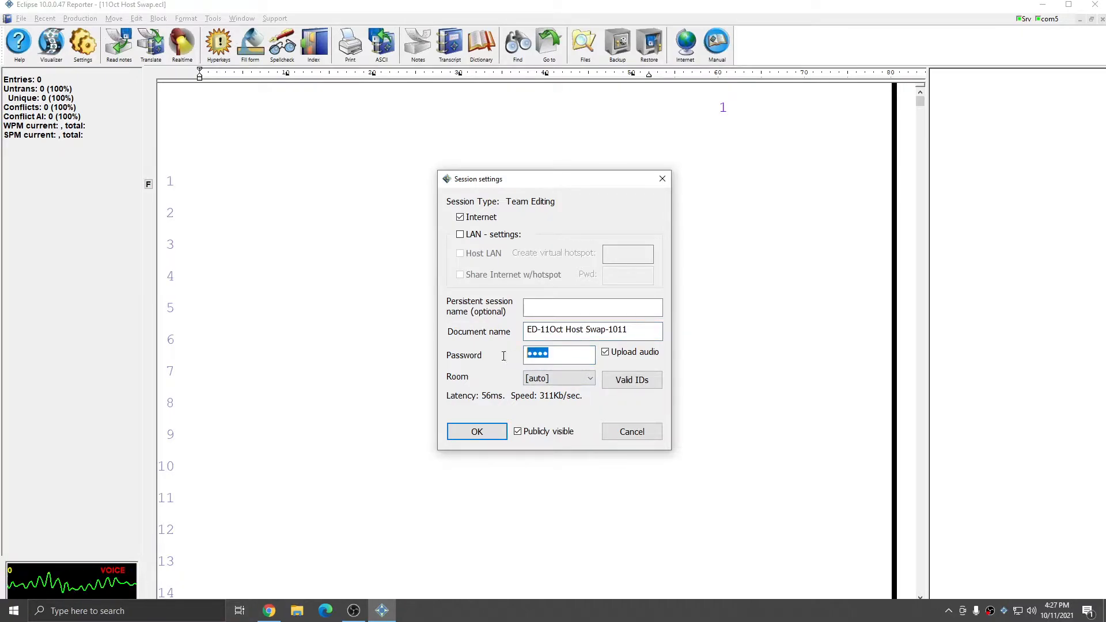
left_click(587, 360)
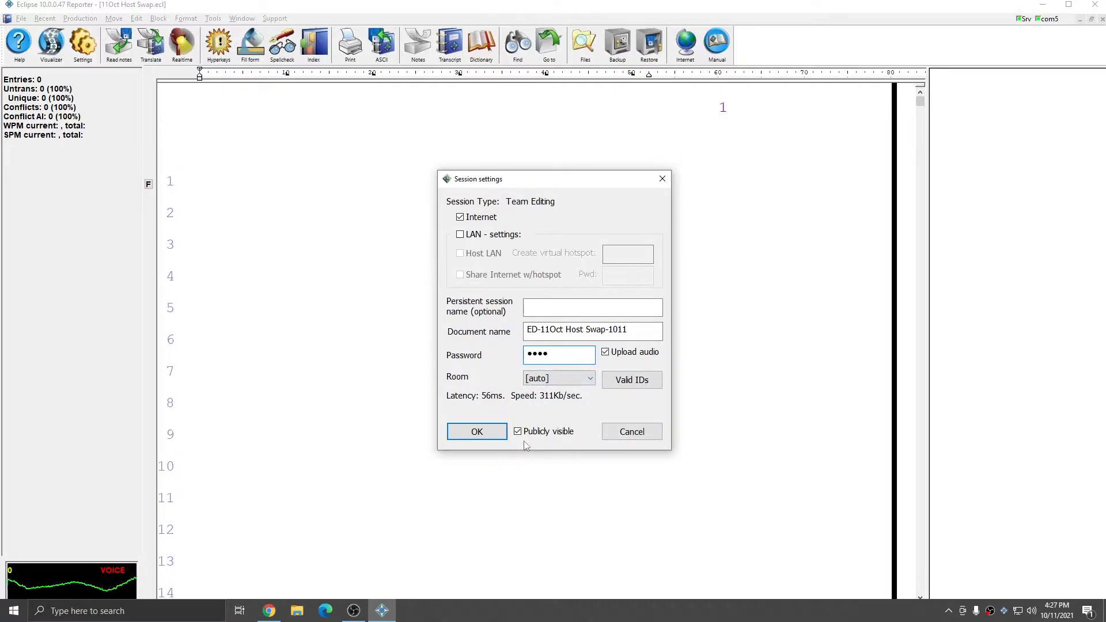
left_click(493, 437)
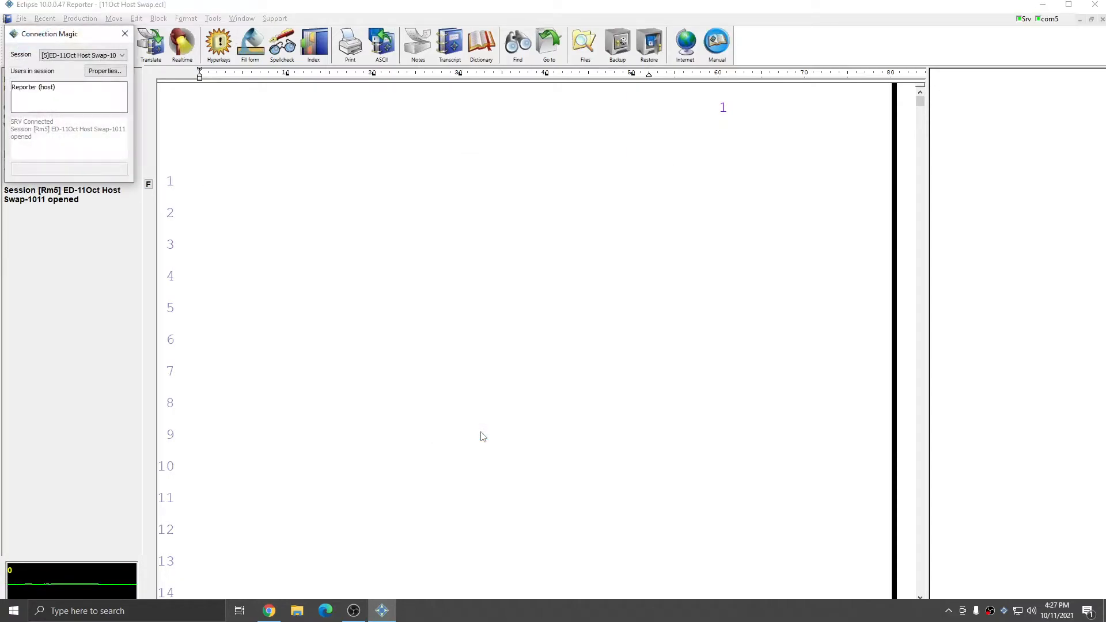
Step: Move Connection Magic off the stats and check the host's and Scopist's entries in the user list
left_click_drag(76, 35, 77, 240)
left_click(54, 309)
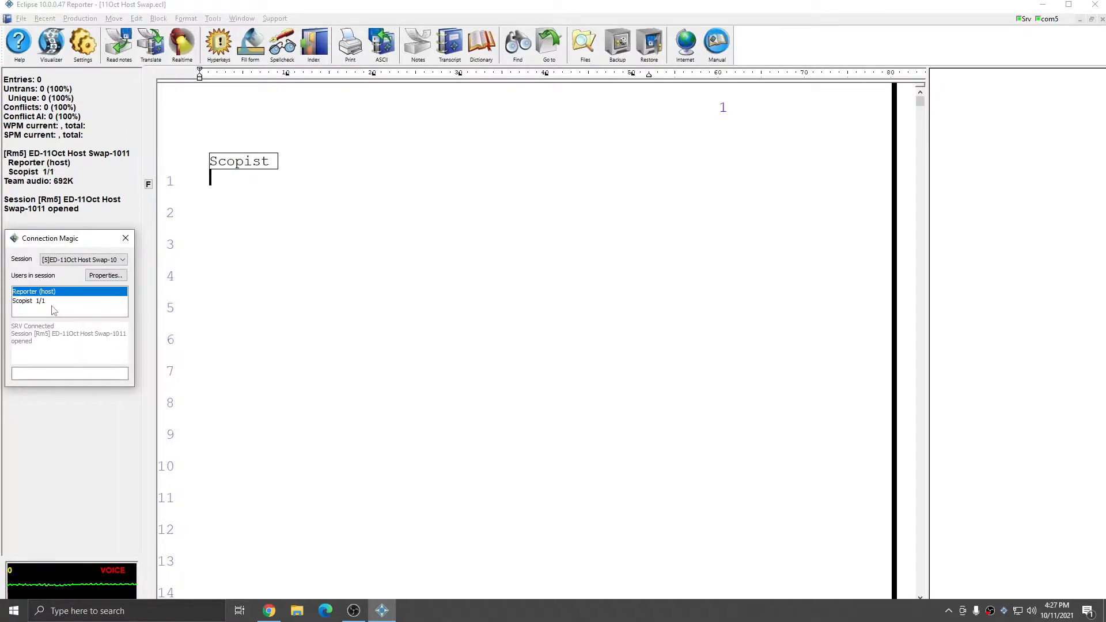
left_click(51, 303)
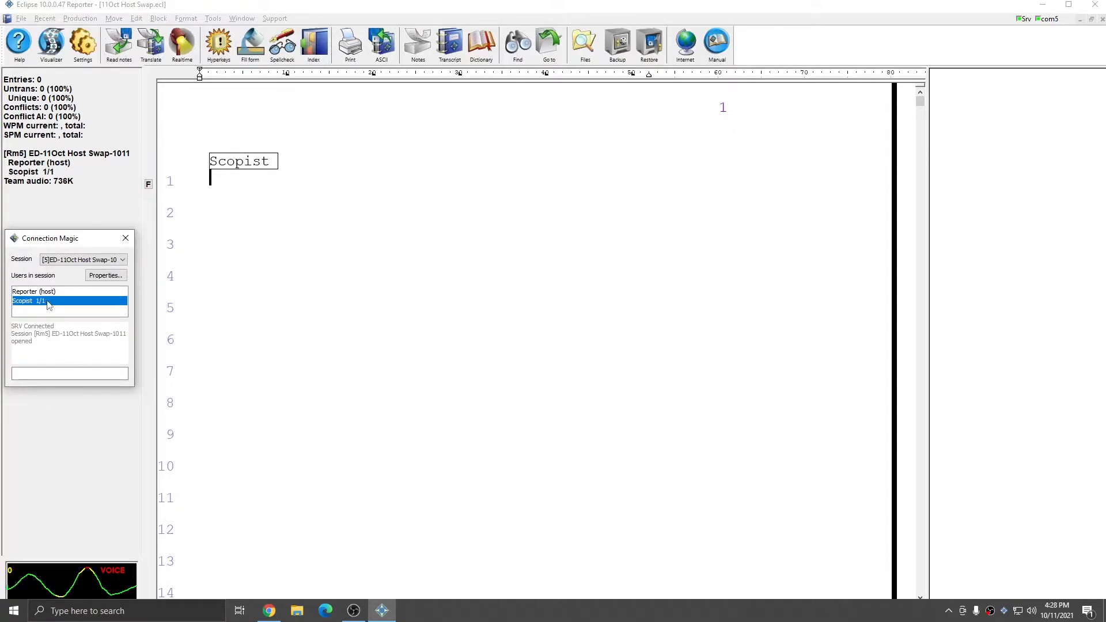
left_click(949, 611)
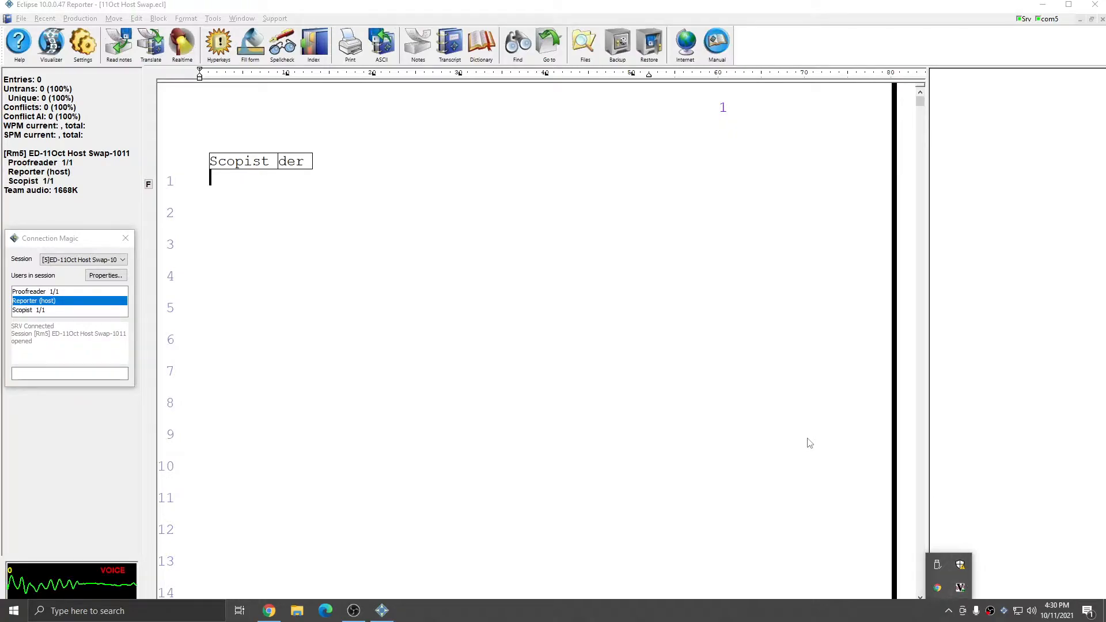
Step: Check the Proofreader's entry in the session user list while writing realtime through line 22
left_click(42, 292)
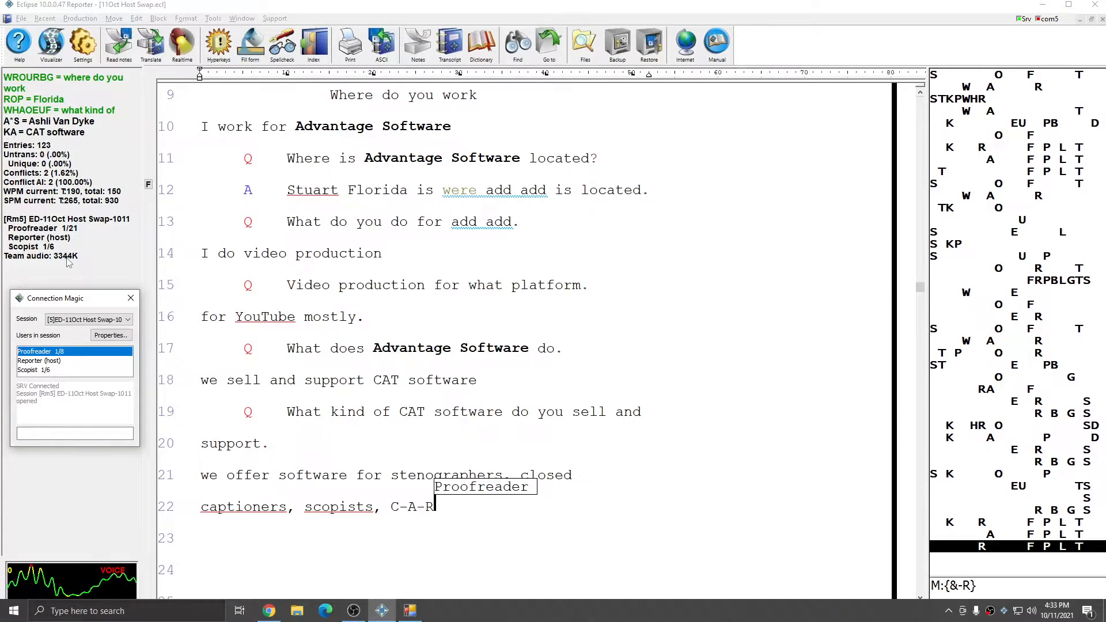
Step: End realtime translation with Shift+Alt+T, confirm both prompts, and move Connection Magic down
left_click(487, 348)
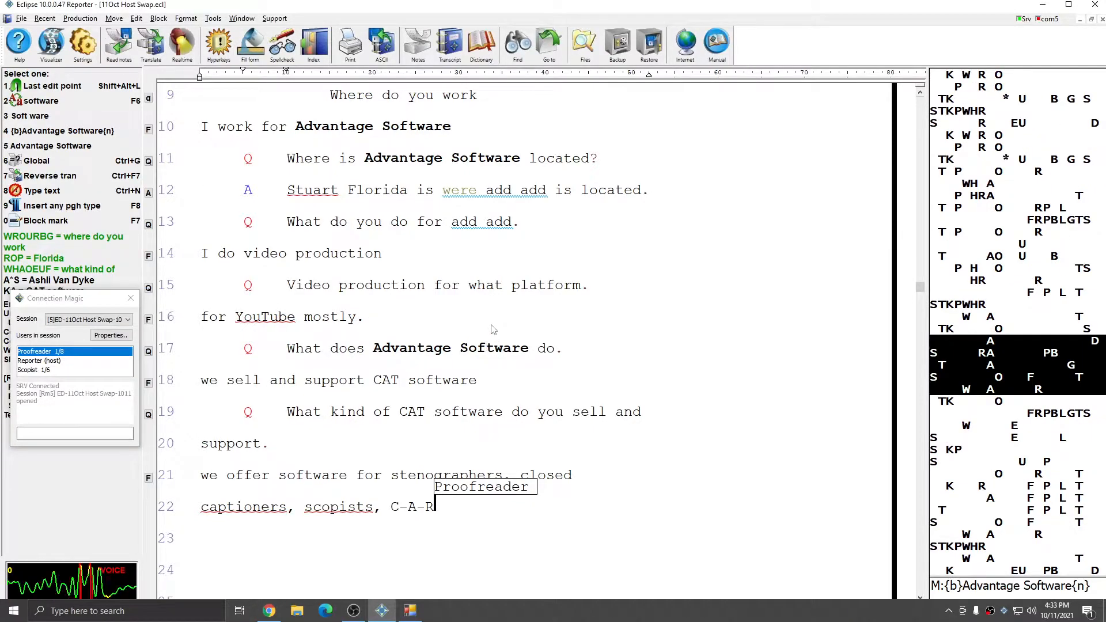
key("shift+alt+t")
left_click(523, 330)
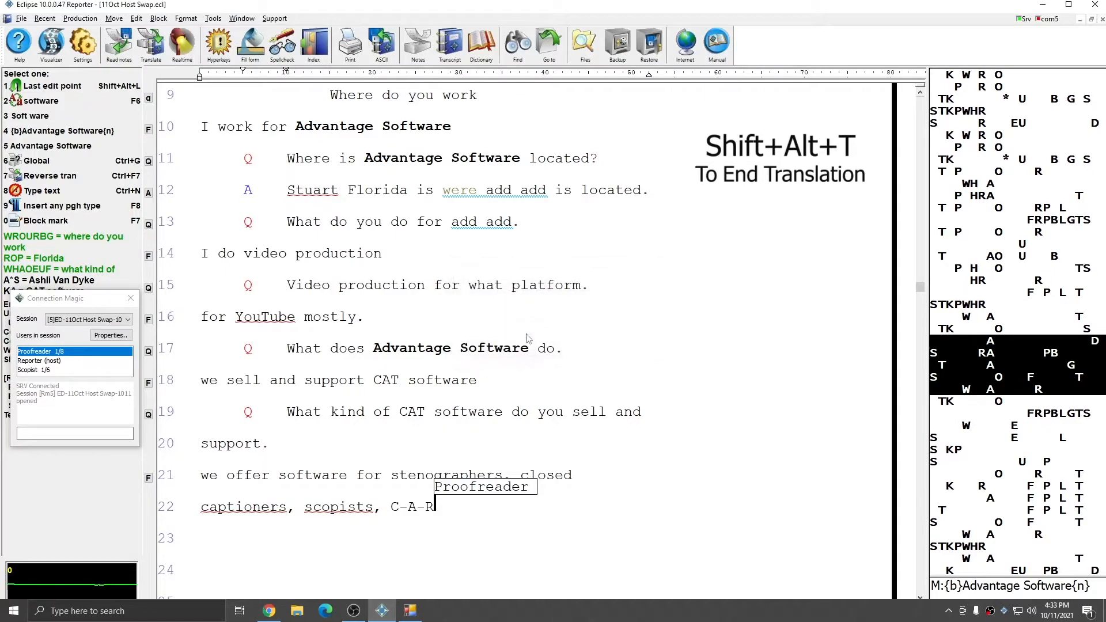
left_click(582, 348)
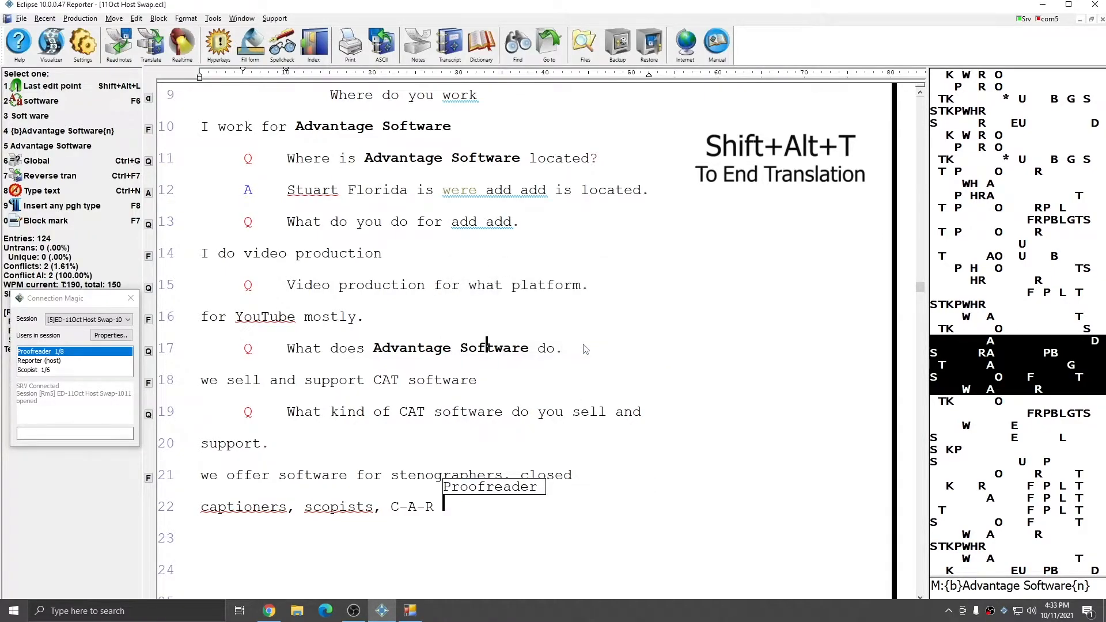
left_click(497, 513)
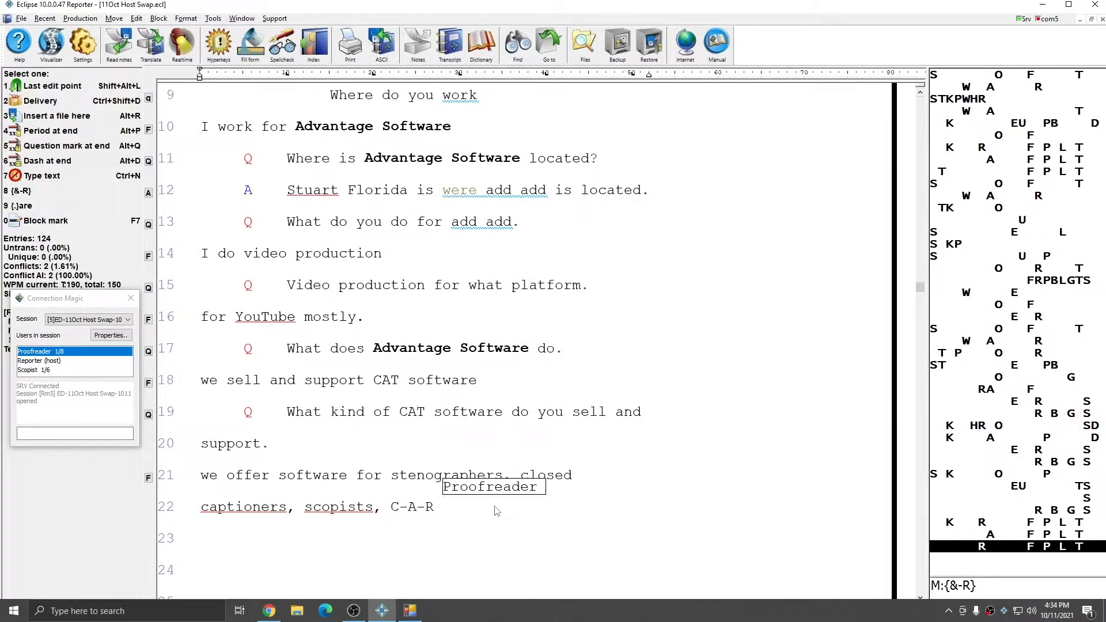
left_click_drag(75, 301, 72, 370)
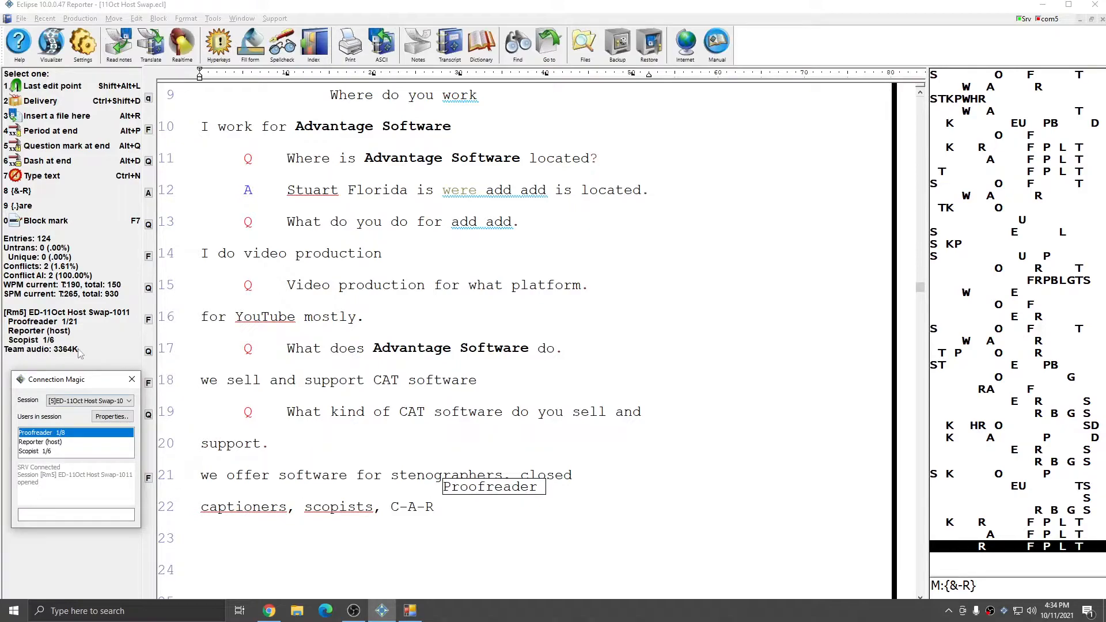
Step: Leave the session and hand host status to Scopist 1/6
left_click(523, 336)
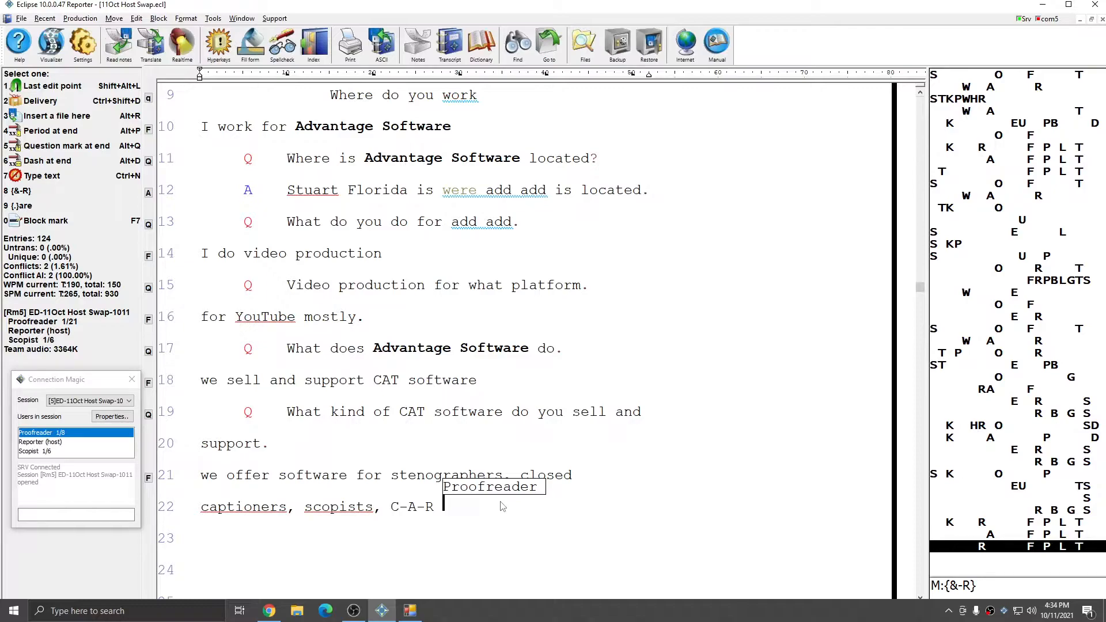
key("ctrl+F4")
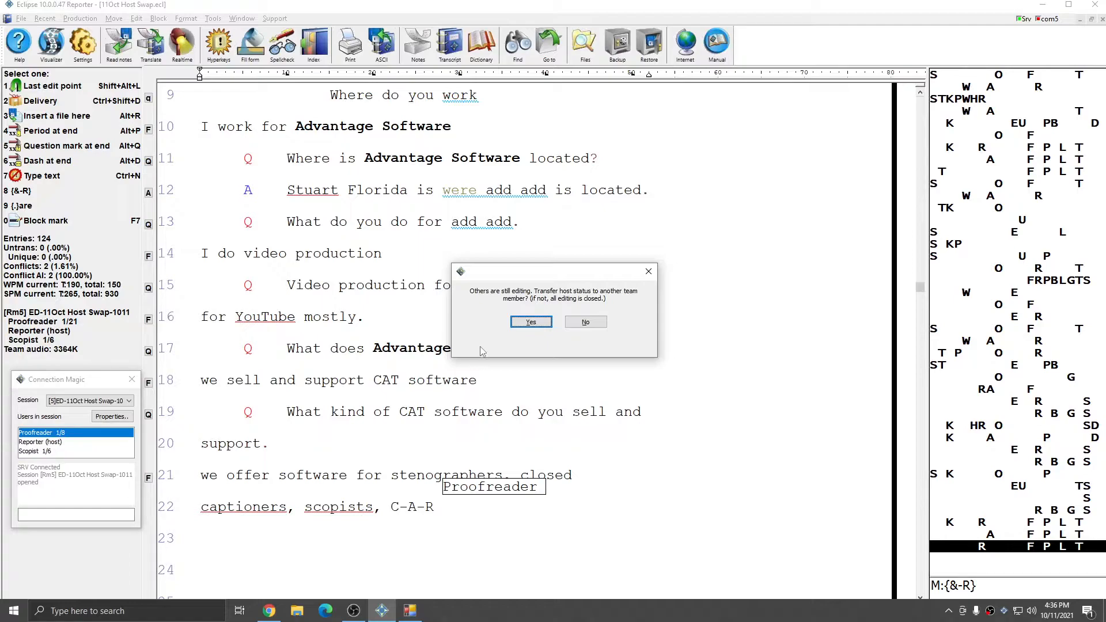
left_click(531, 324)
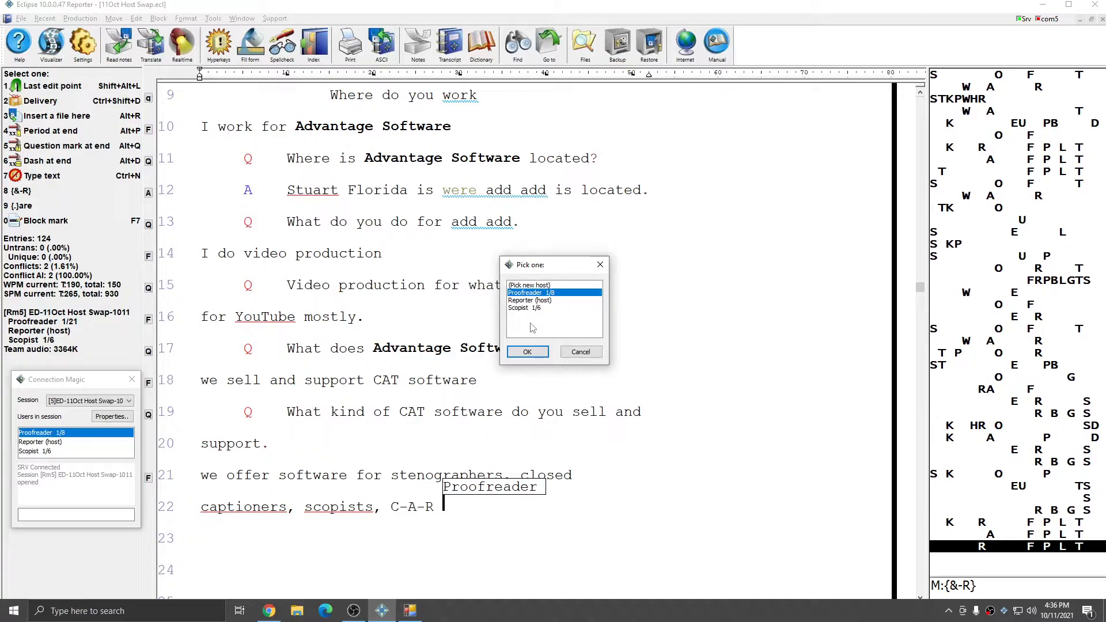
left_click(526, 308)
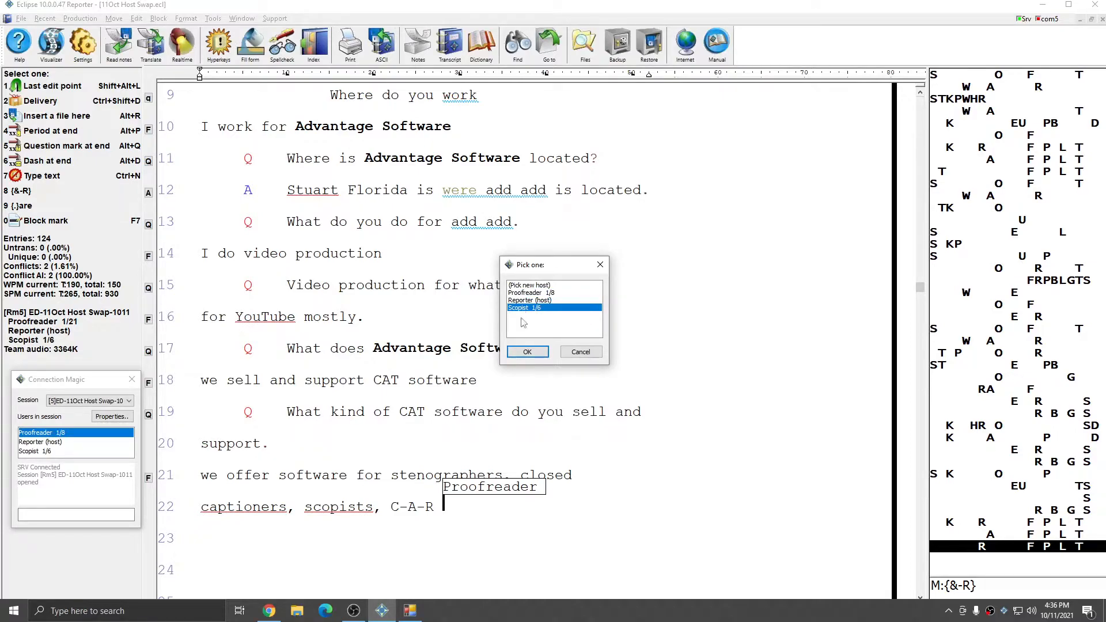
left_click(528, 353)
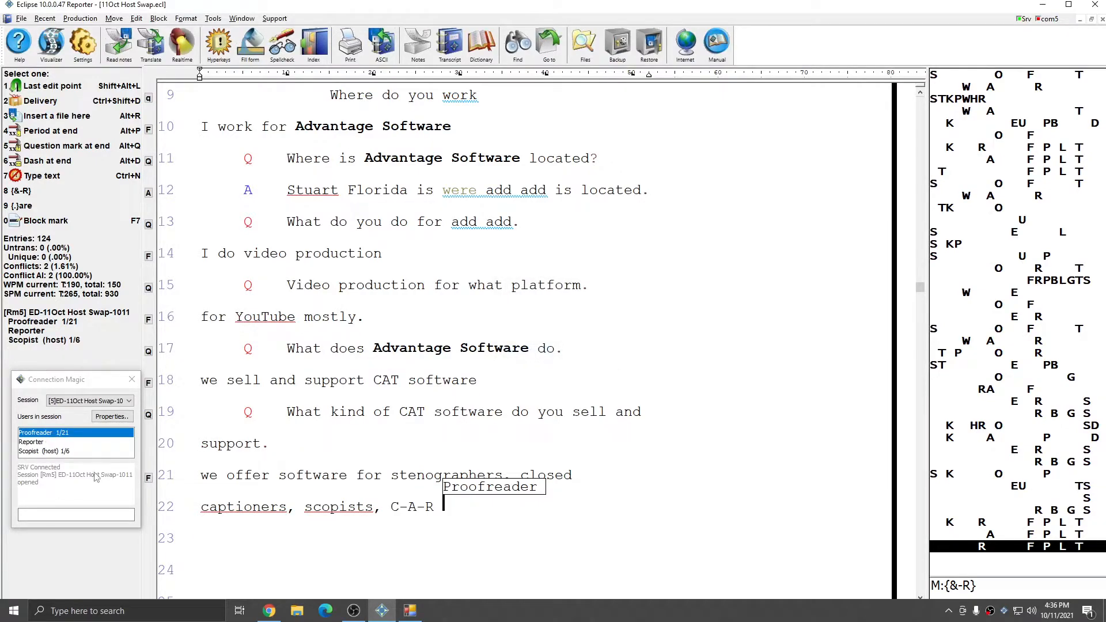
Step: Confirm the Scopist is now host among session users, then close the shared transcript with Ctrl+F4
left_click(36, 442)
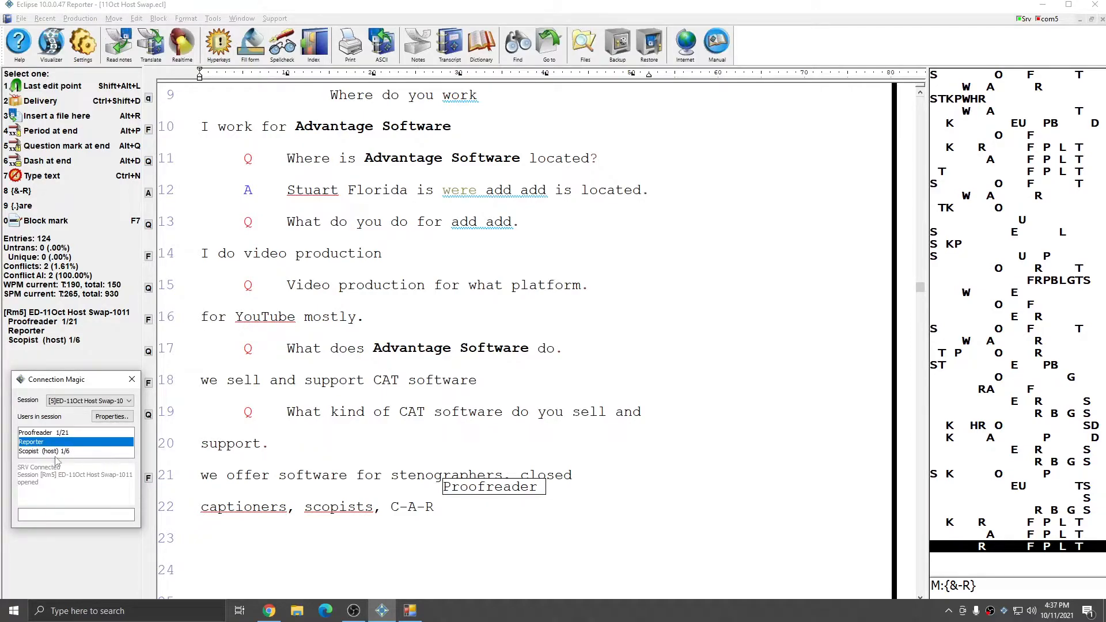
left_click(36, 454)
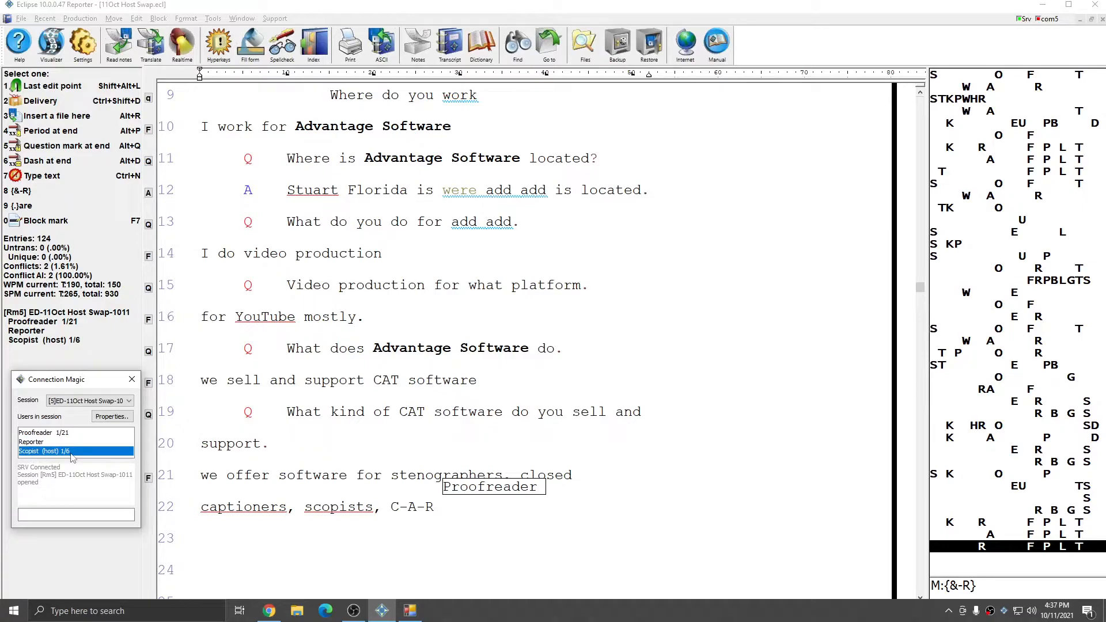
left_click(521, 286)
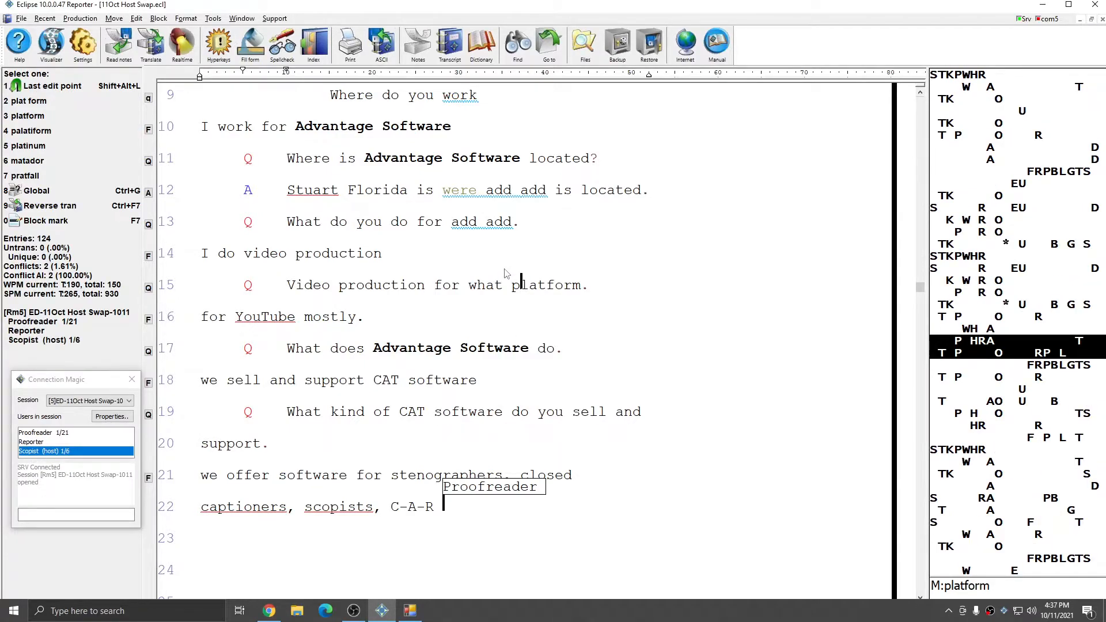
key("ctrl+F4")
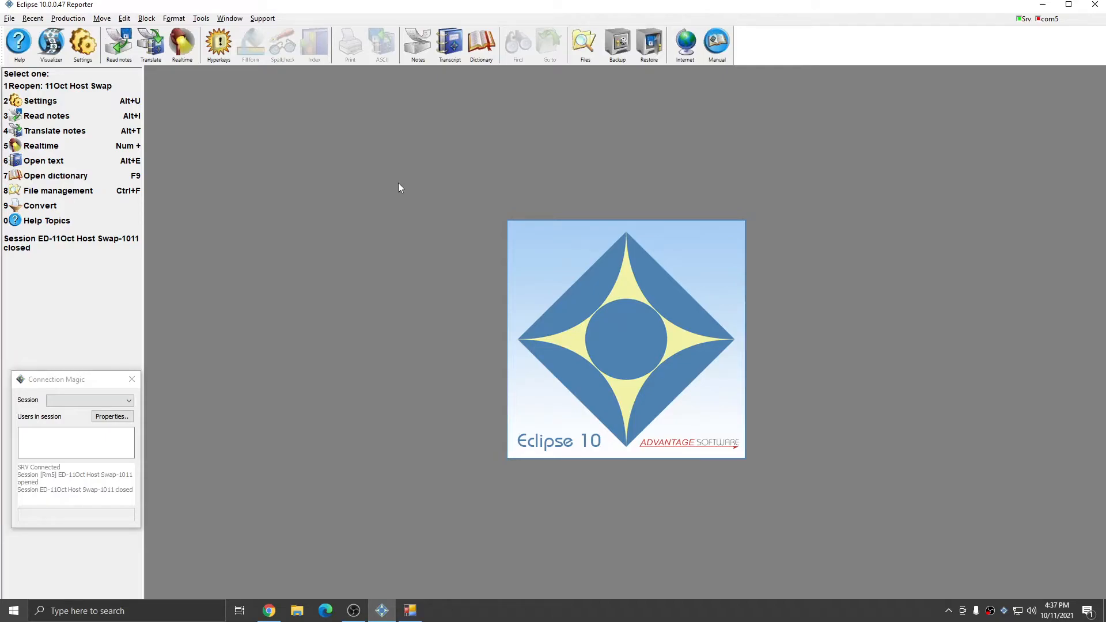
Step: Join ED-11Oct Host Swap-1011 from Room 5 via Connection Magic and enter the session password
left_click(202, 19)
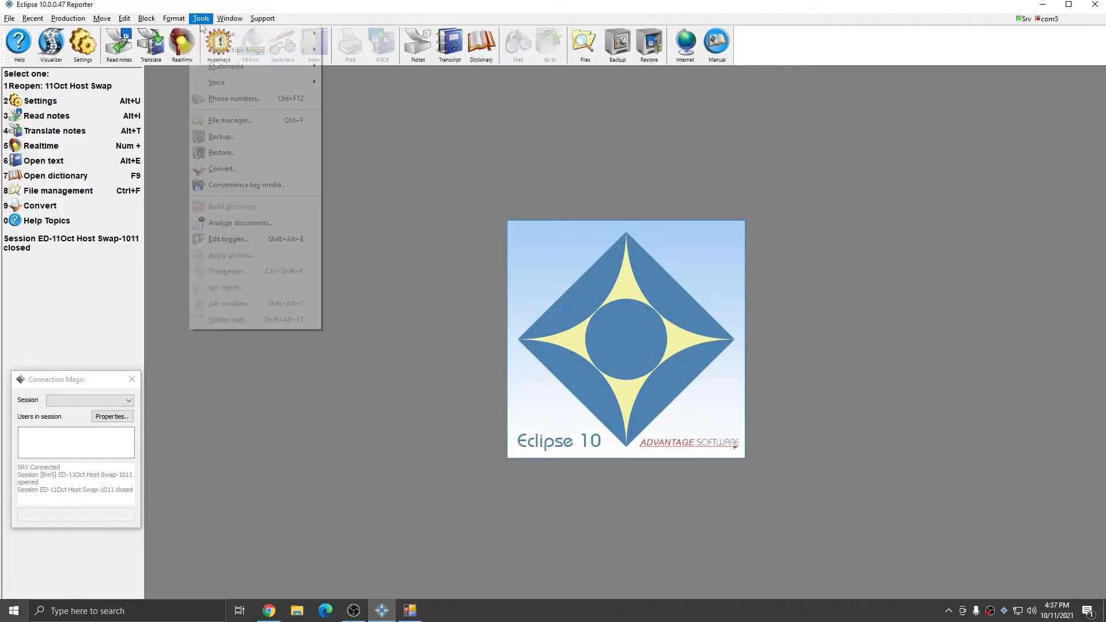
mouse_move(216, 52)
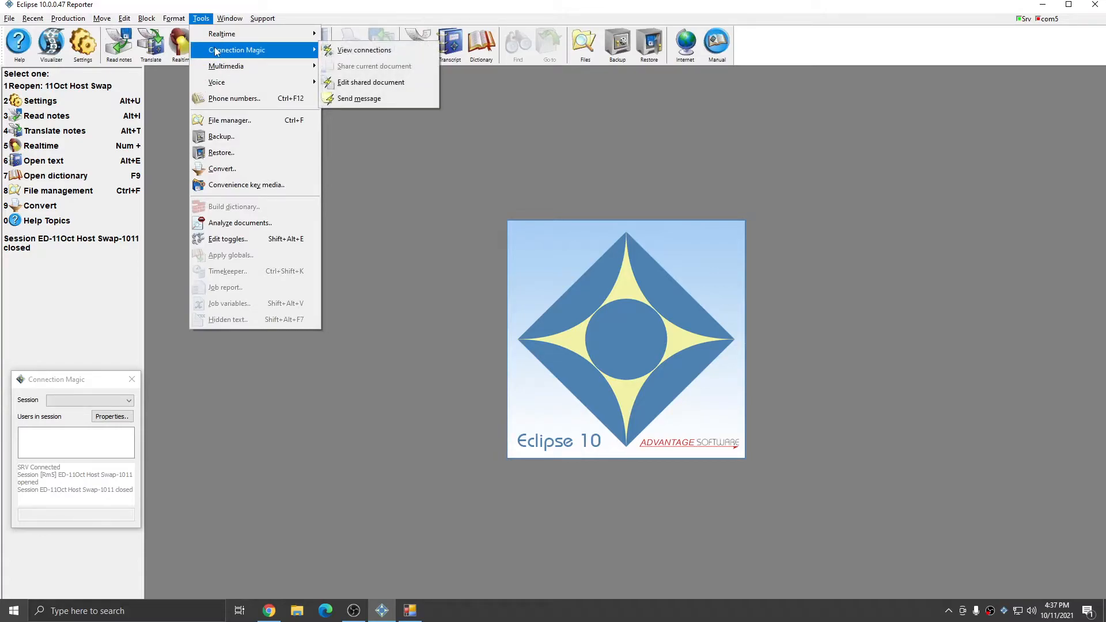
left_click(347, 84)
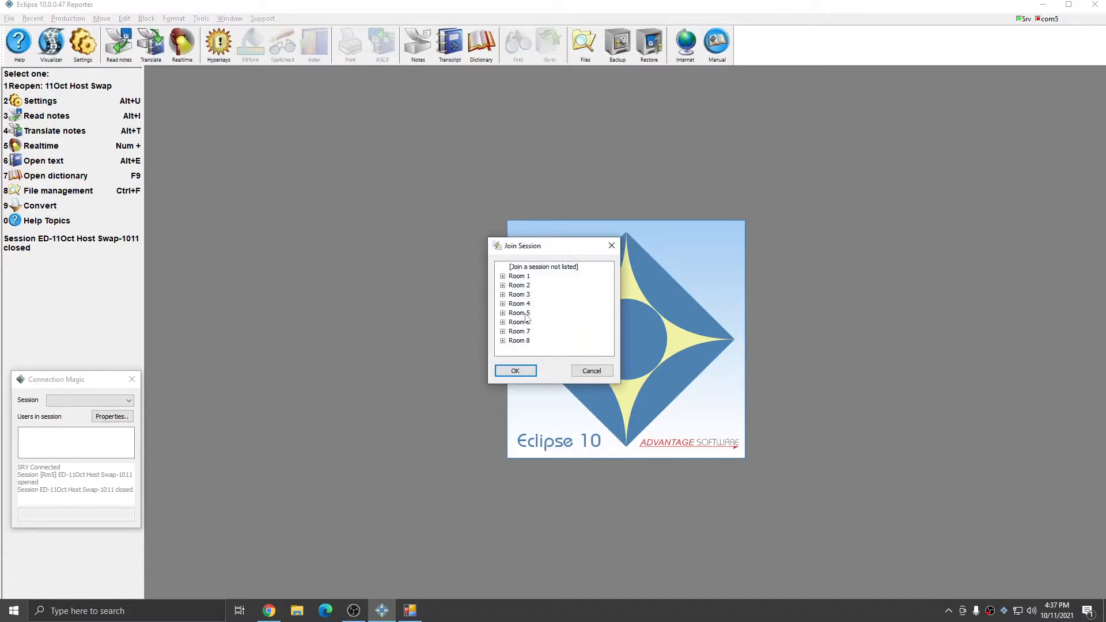
left_click(504, 313)
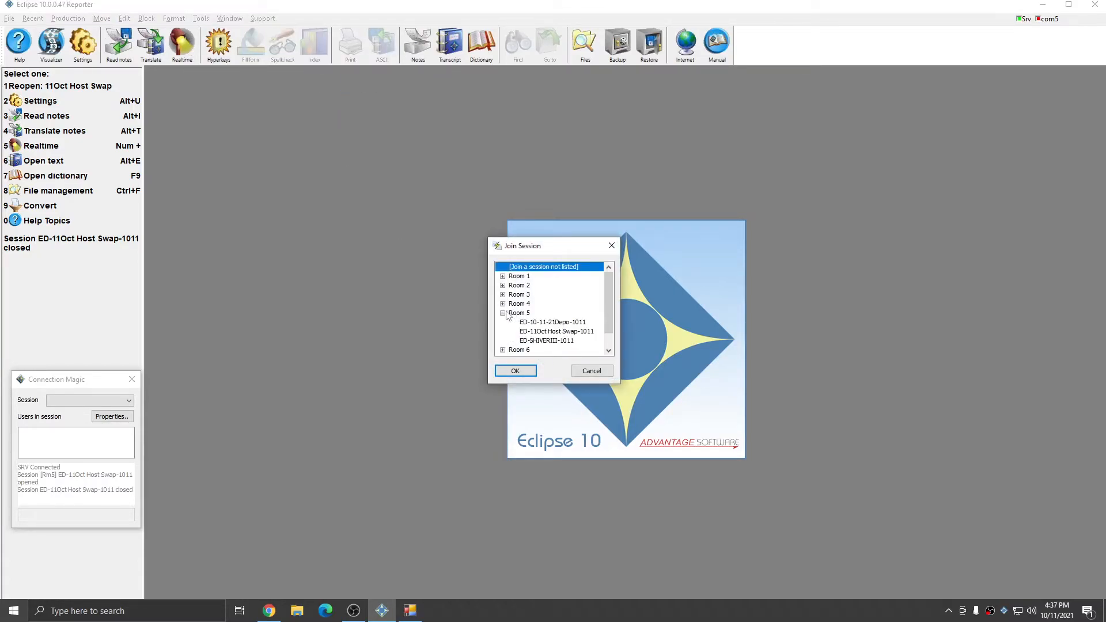
left_click(552, 331)
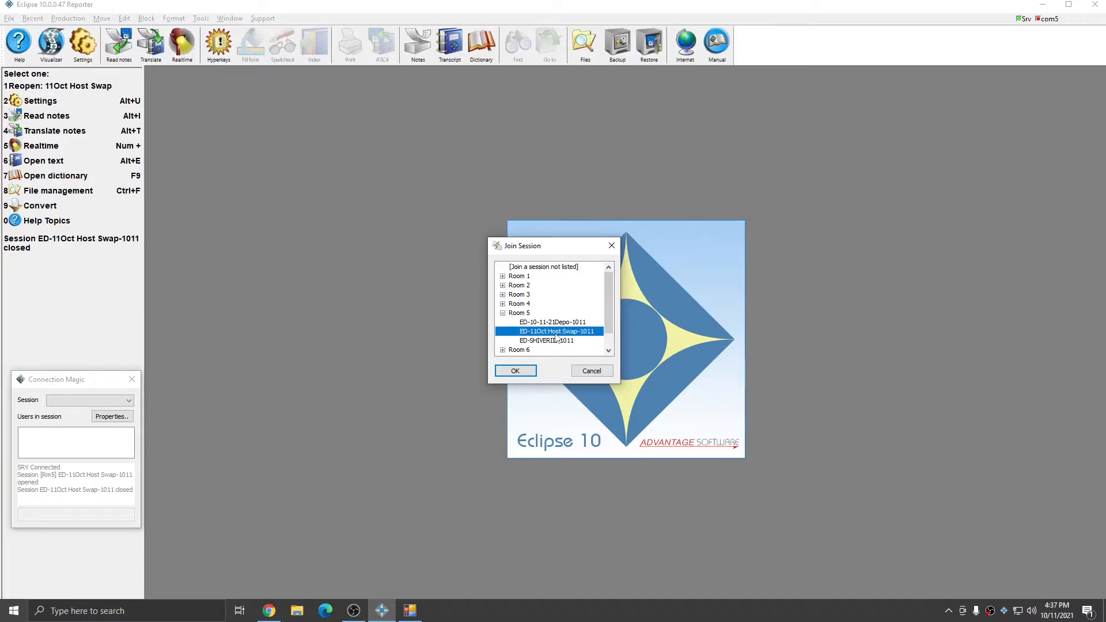
left_click(511, 372)
type("****")
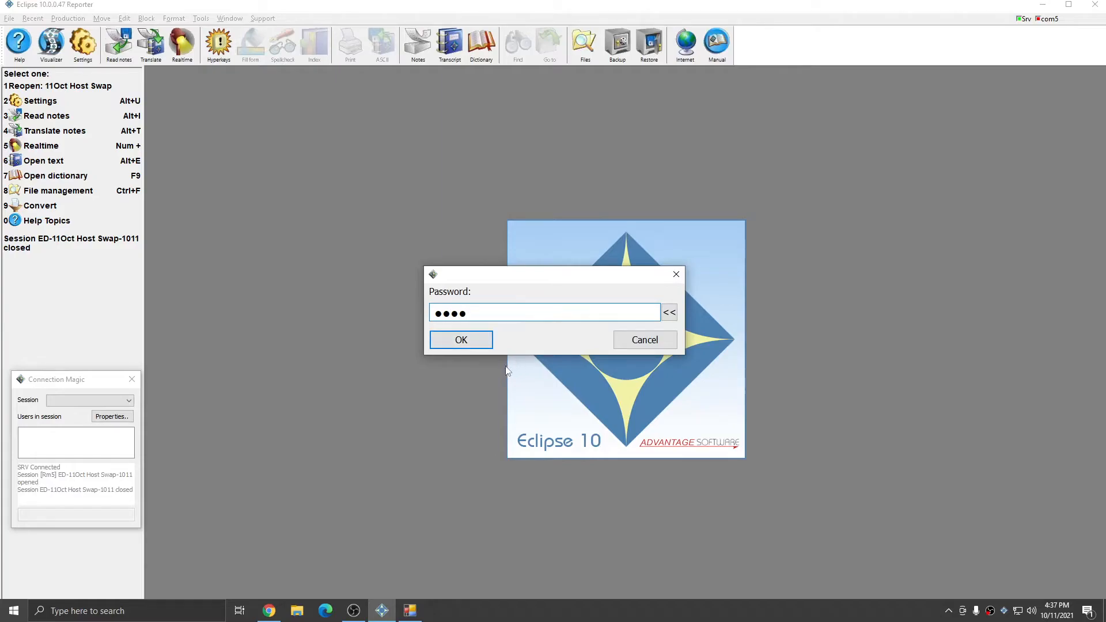
left_click(455, 342)
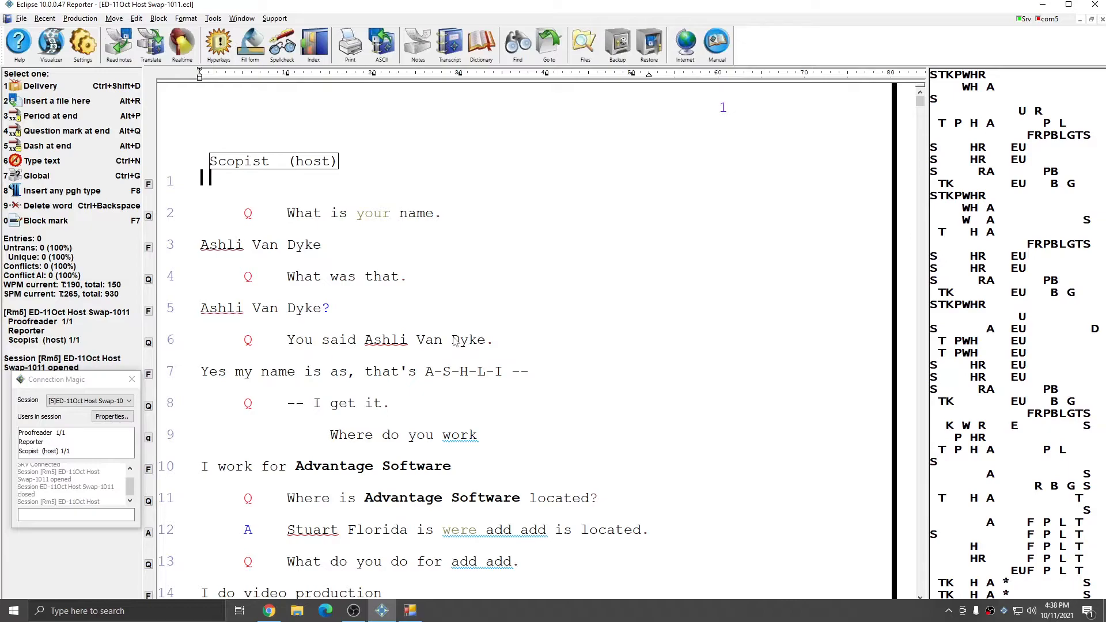
left_click(56, 442)
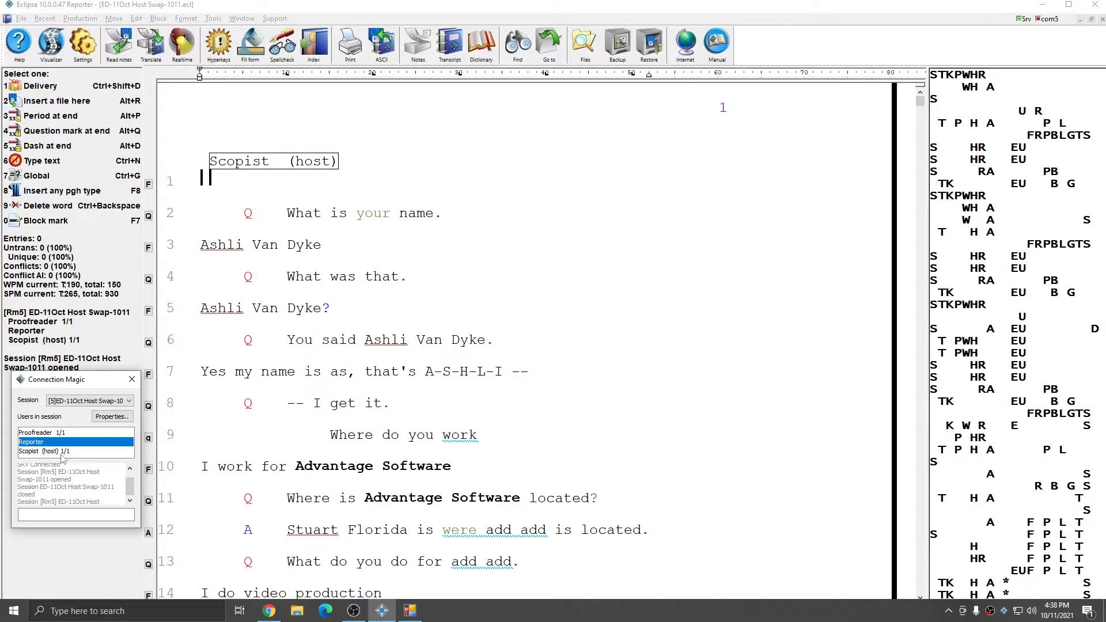
left_click(50, 454)
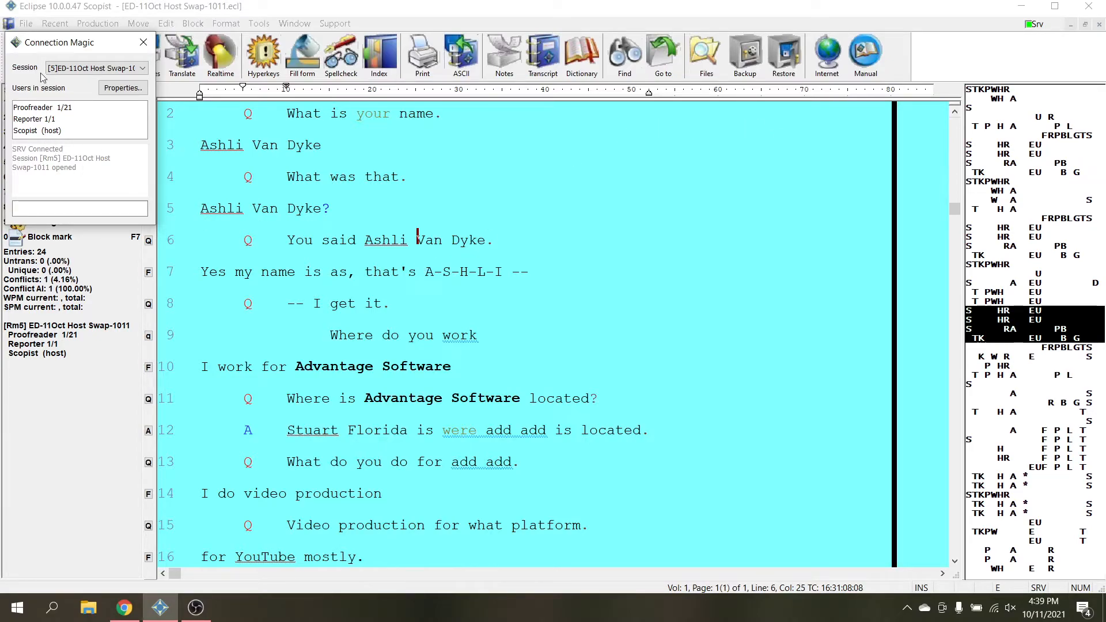
Step: Drag Connection Magic lower, review each session user, and place the cursor in 'Advantage' on line 10
left_click_drag(40, 44, 56, 441)
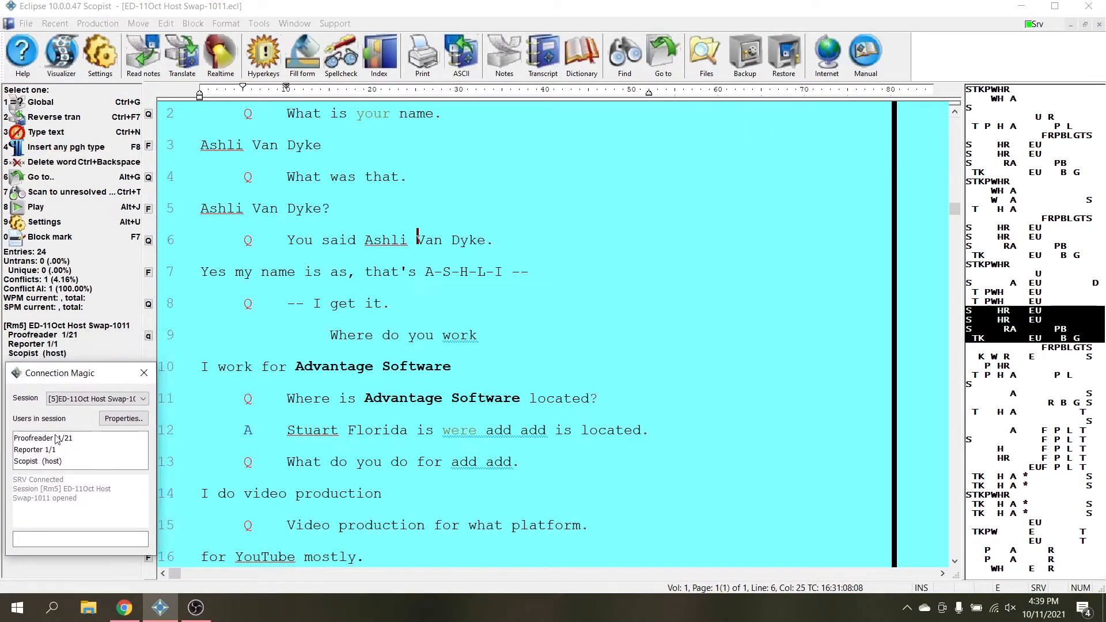
left_click(63, 440)
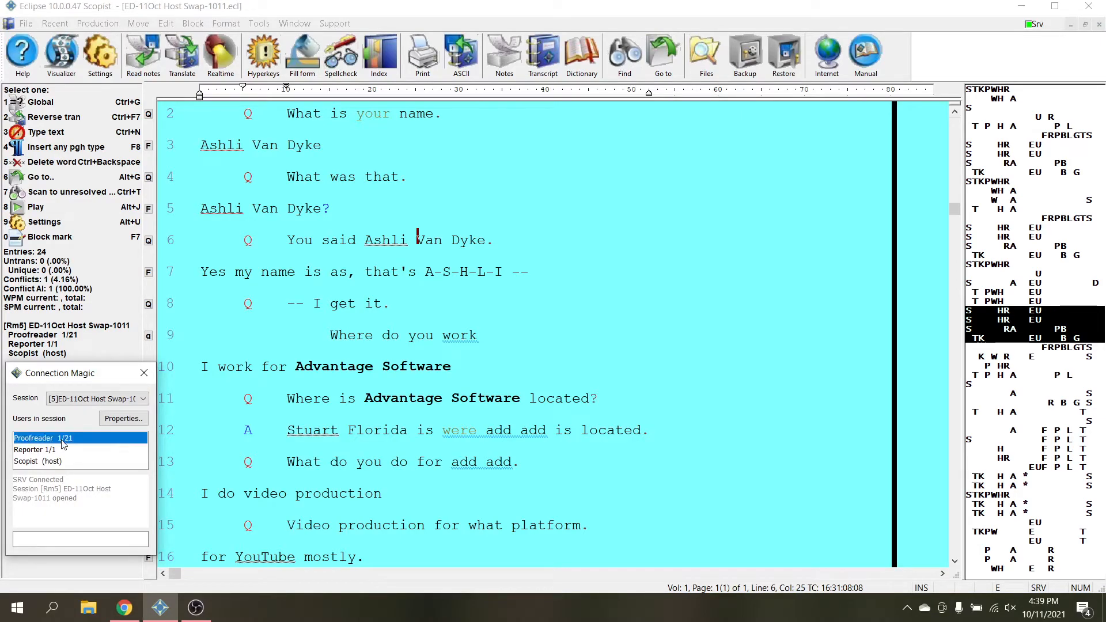
left_click(36, 461)
left_click(31, 452)
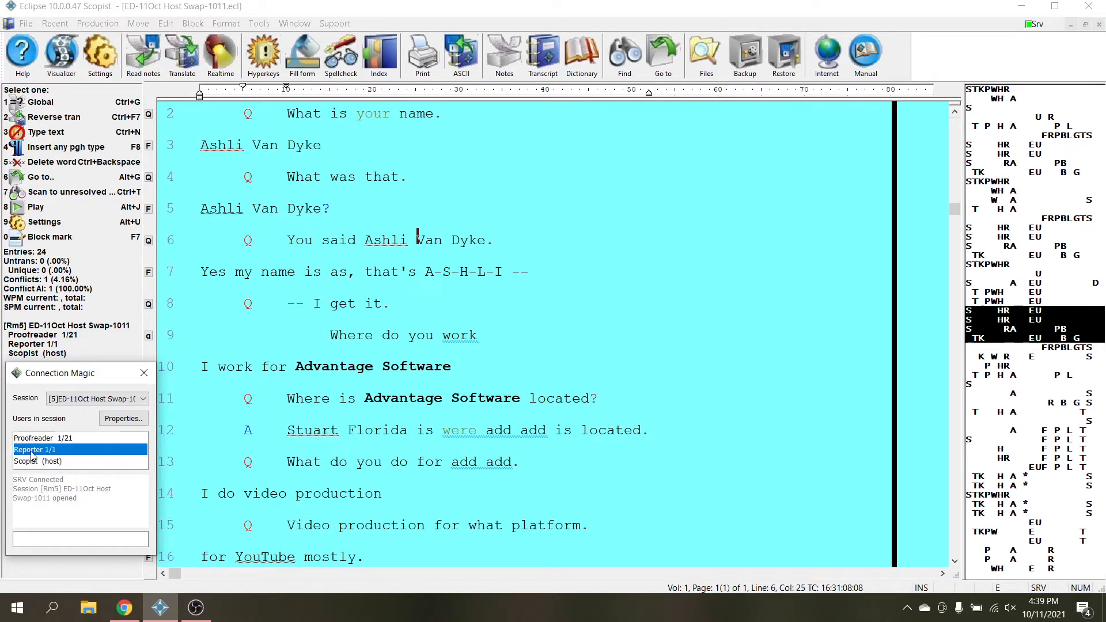
left_click(53, 464)
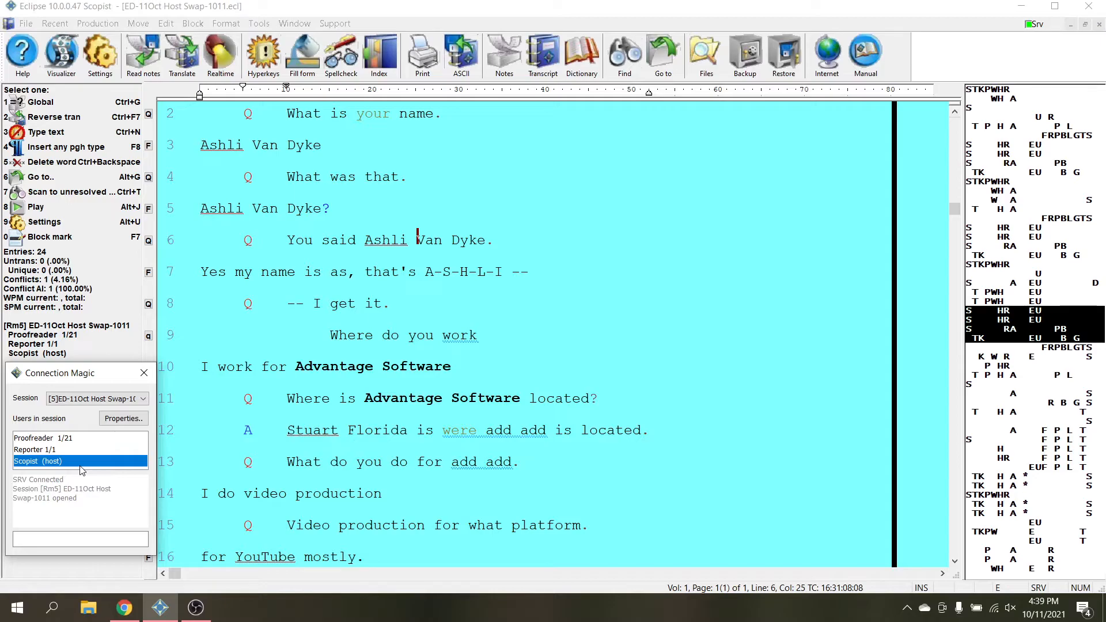
left_click(333, 347)
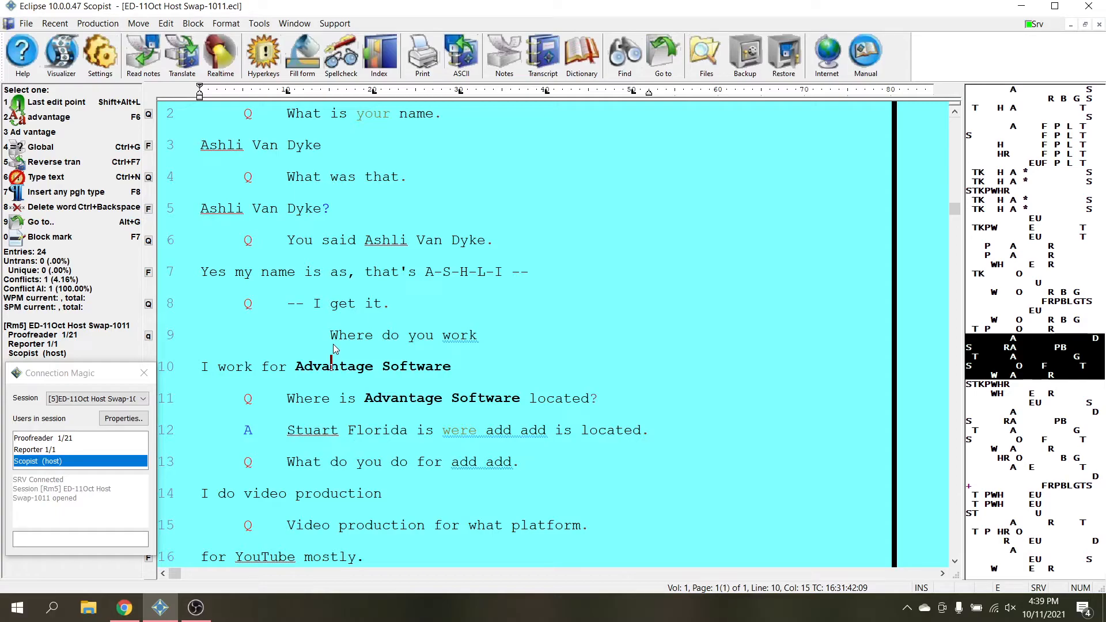
Step: Close the transcript as host without transferring, and acknowledge 'Document host has disconnected' in Reporter
key("Escape")
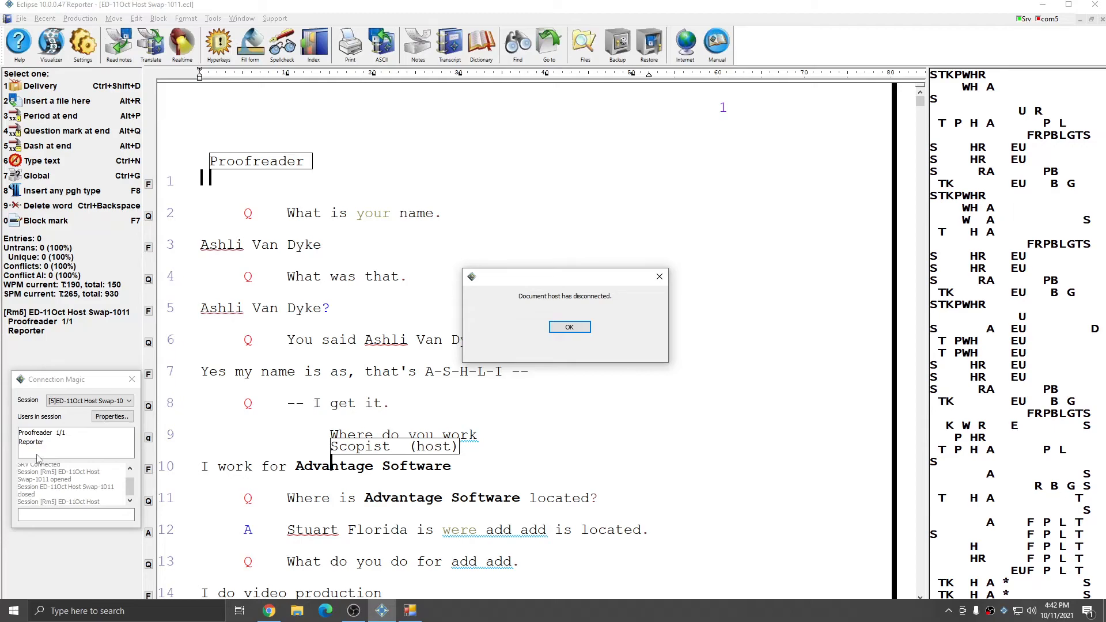
left_click(565, 328)
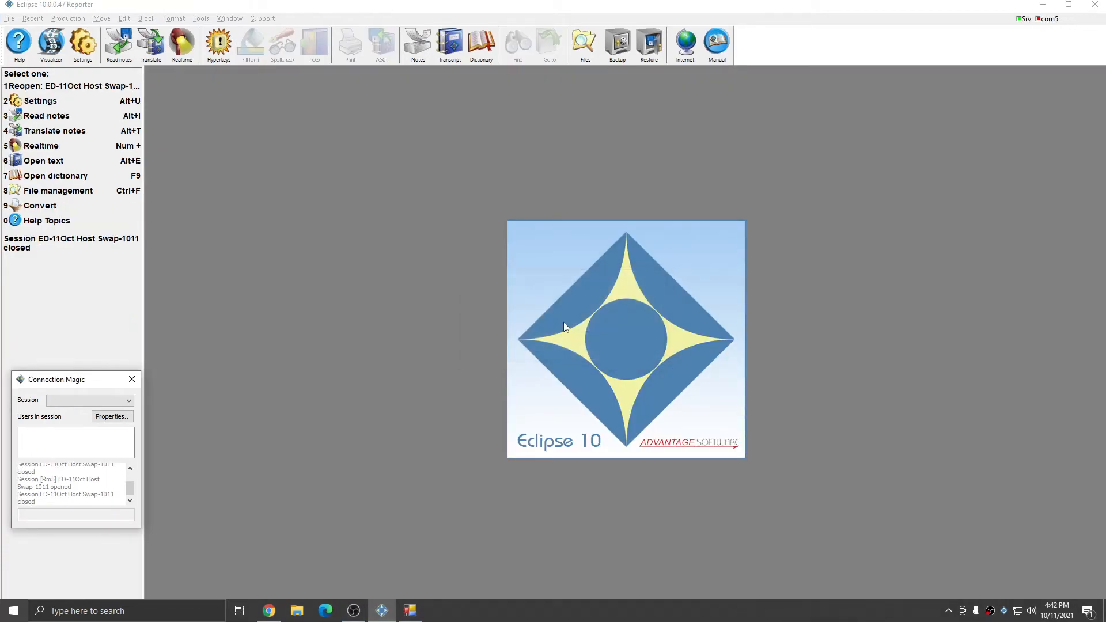